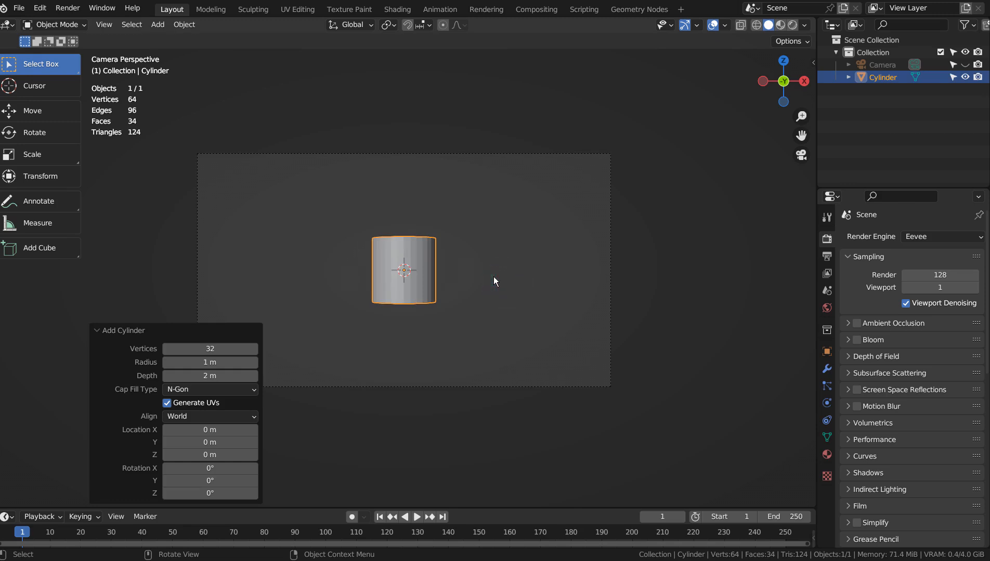
Step: Scale the cylinder up by about 1.68 and widen its top face by about 2.83 into a bowl shape
key(s)
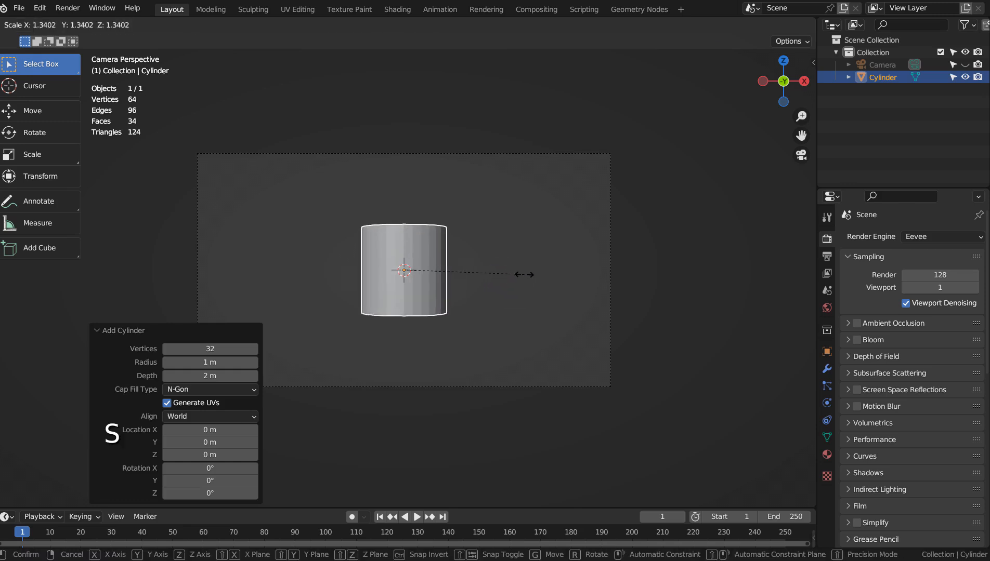
click(555, 272)
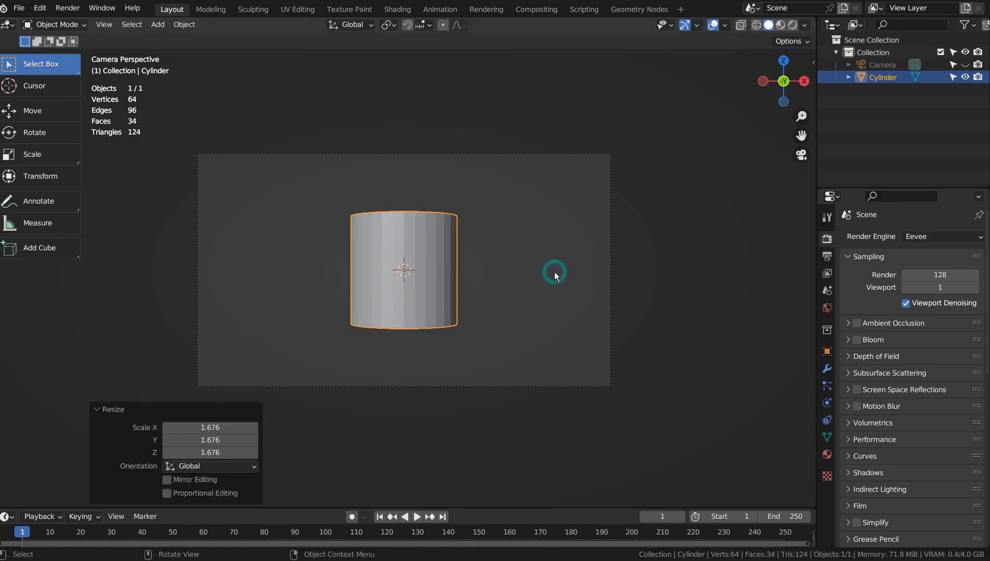
key(Tab)
middle_drag(501, 236, 497, 281)
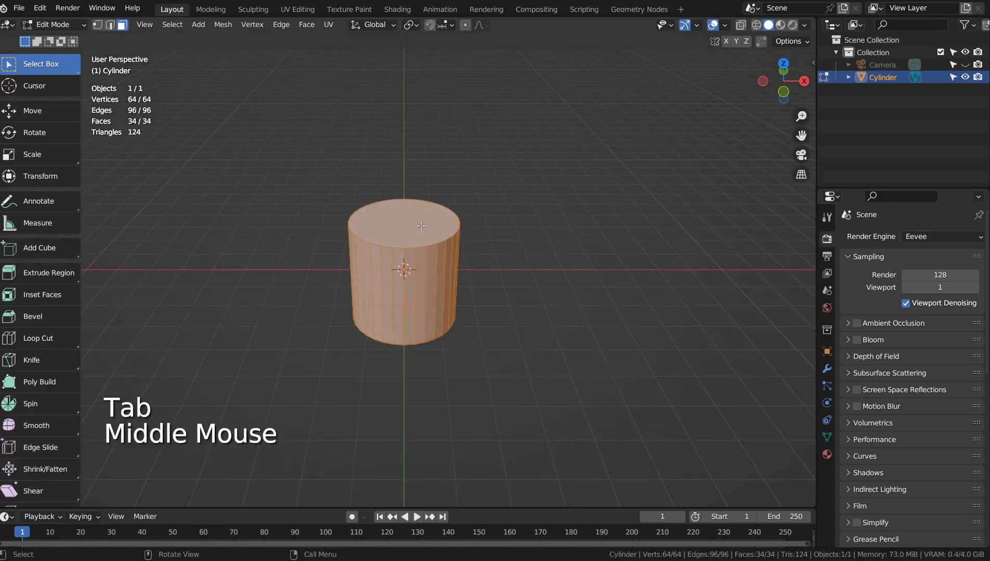
click(421, 226)
key(s)
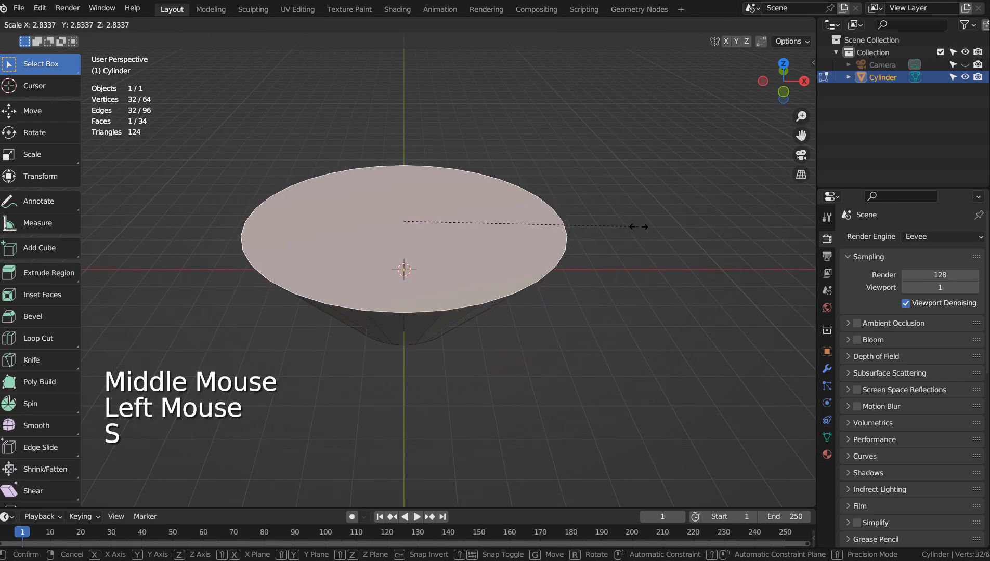
click(638, 227)
Step: Extrude the top face down about 3.09 m inside the bowl and scale it to fit within the narrow base
key(KP_0)
key(shift+z)
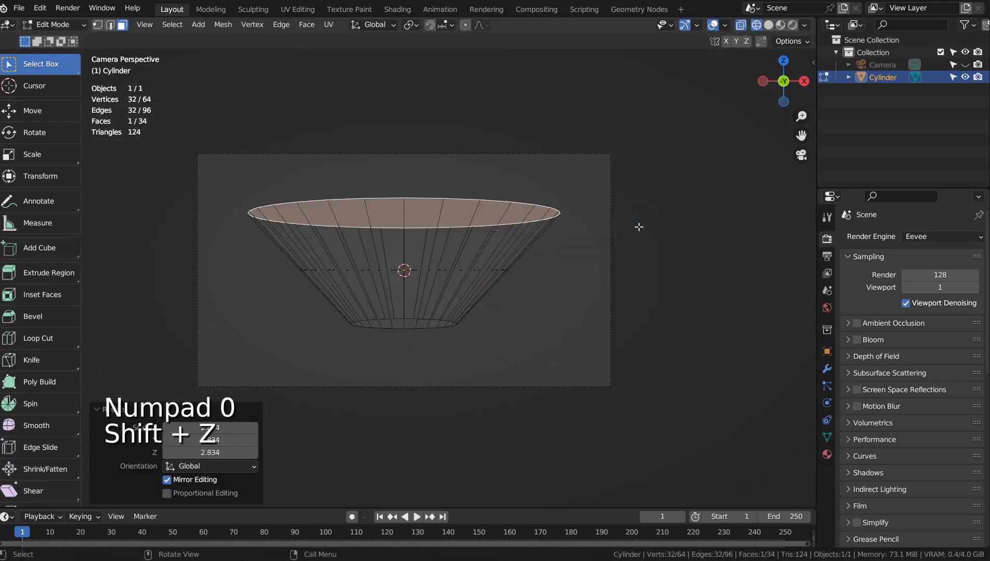
key(e)
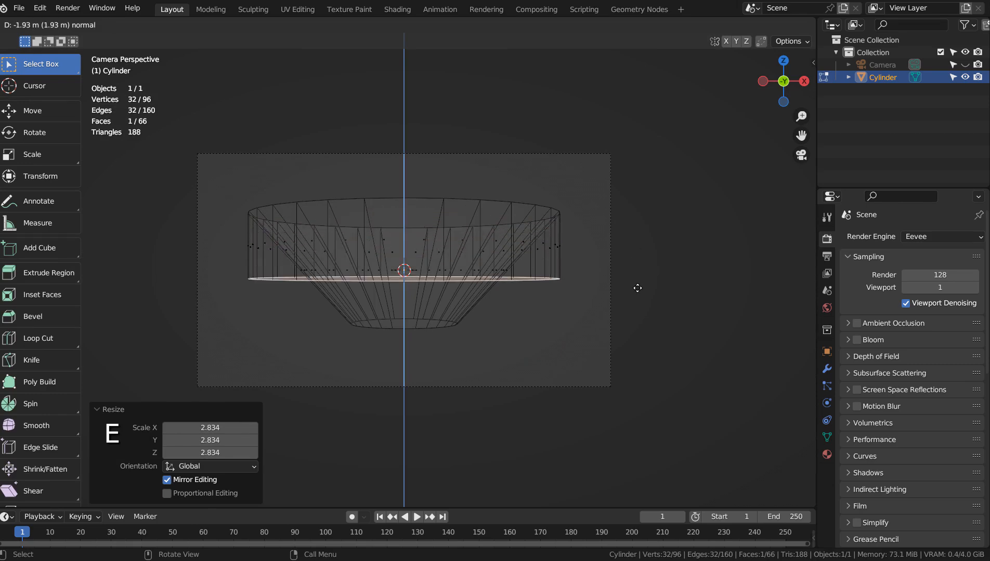
click(632, 325)
key(s)
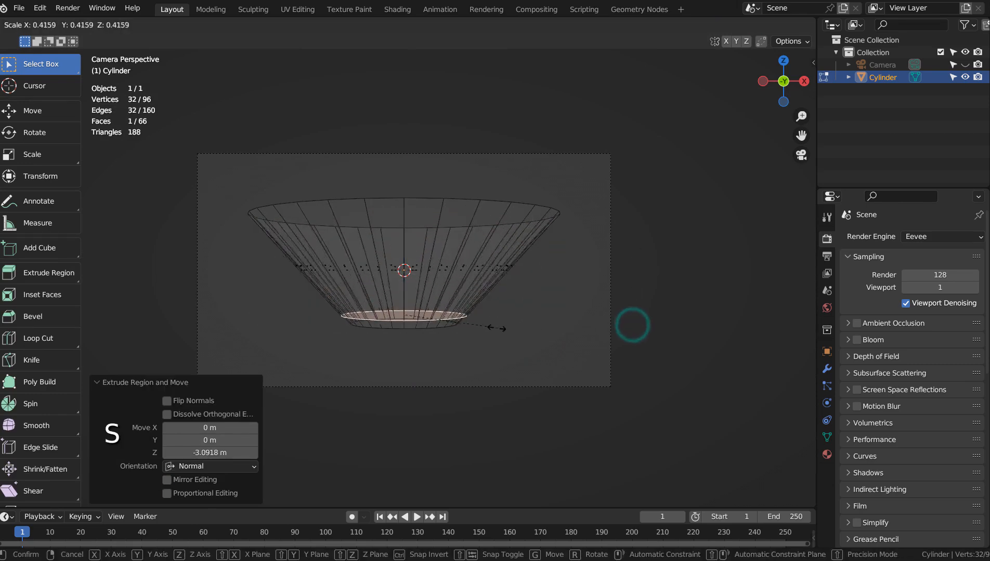
click(482, 327)
key(Tab)
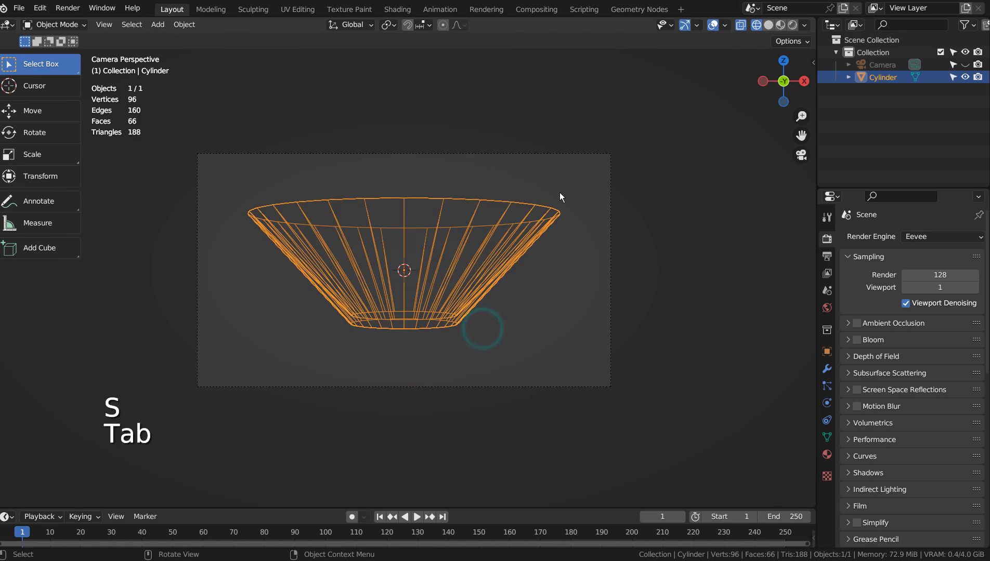
Step: Return to solid shading and apply Shade Smooth to the hollowed bowl
key(shift+z)
mouse_move(559, 194)
middle_down()
mouse_move(548, 249)
mouse_move(486, 220)
middle_up()
right_click(479, 220)
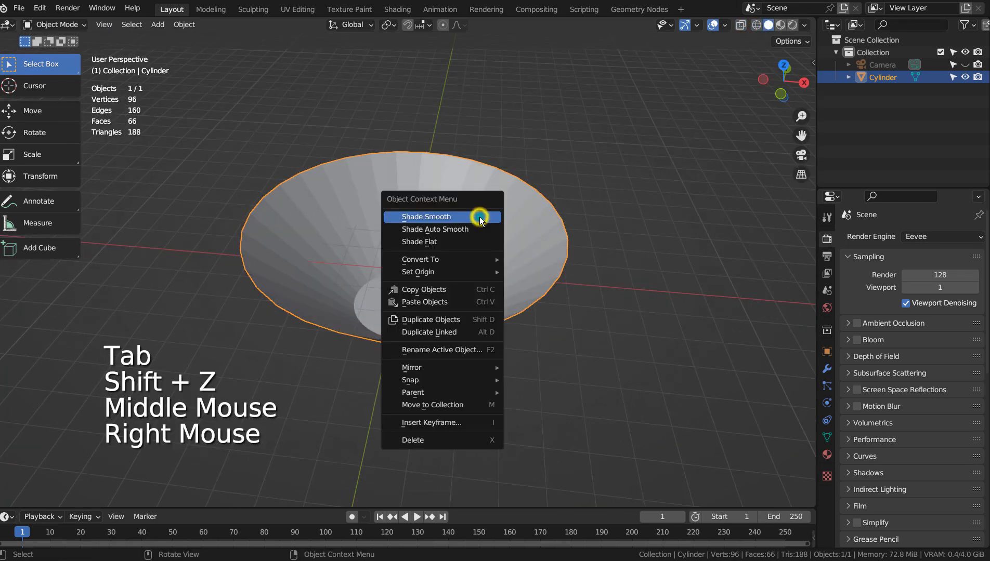
click(479, 219)
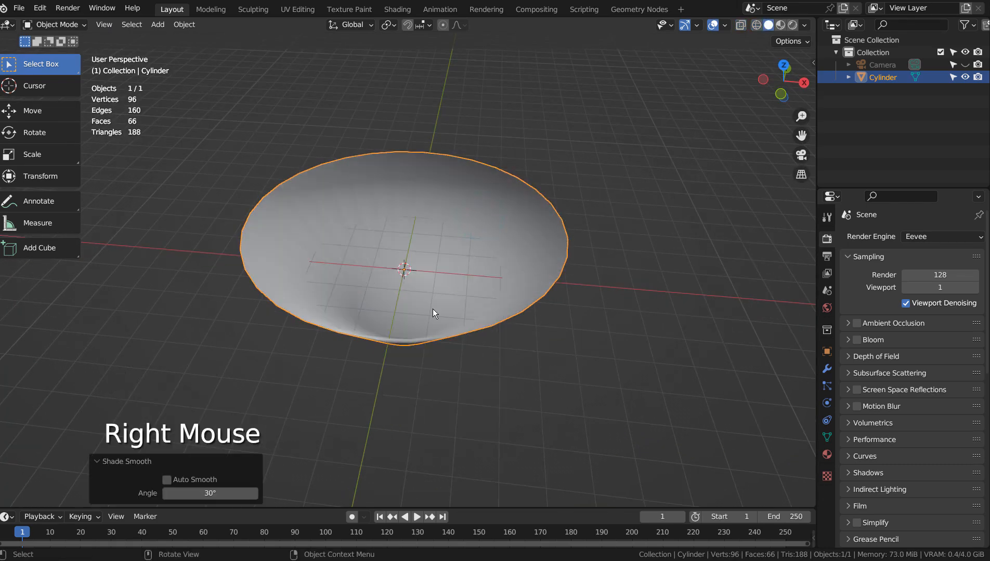
Step: Inset the bowl's inner bottom face slightly to sharpen its shaded edge
key(Tab)
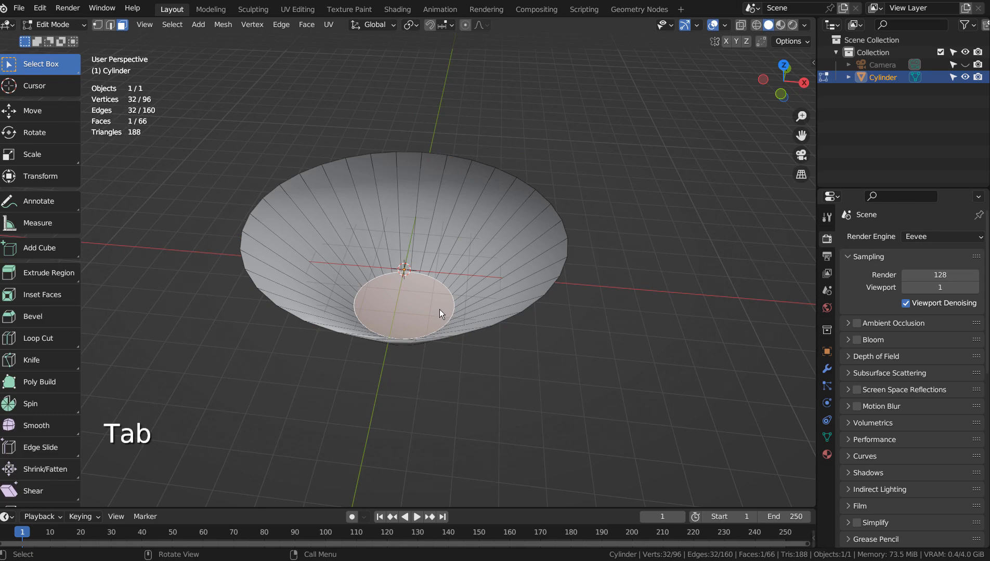
key(i)
click(589, 308)
key(Tab)
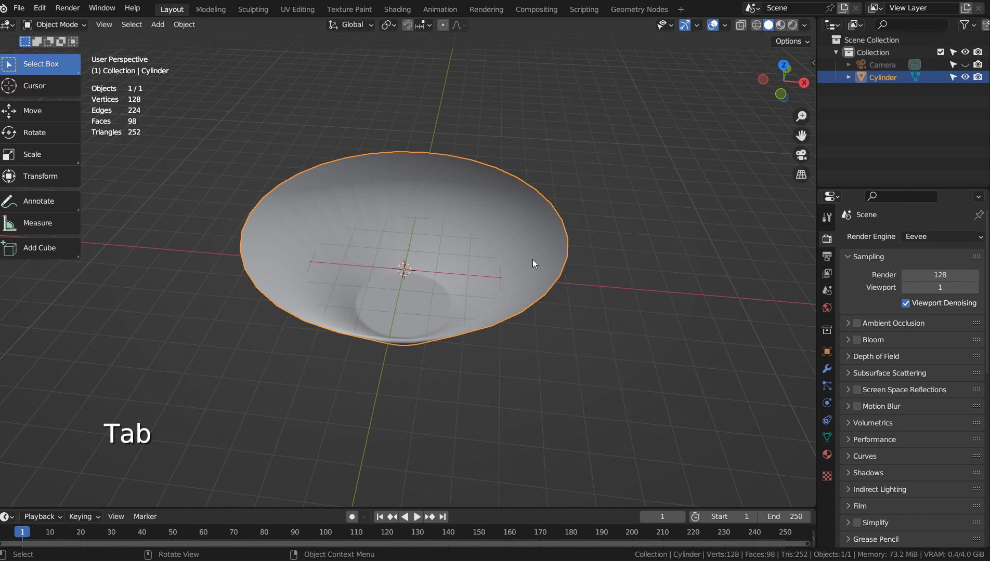
key(Tab)
key(Tab)
Step: Add a plane at the origin and scale it by about 8.85 as the floor
key(shift+a)
click(639, 179)
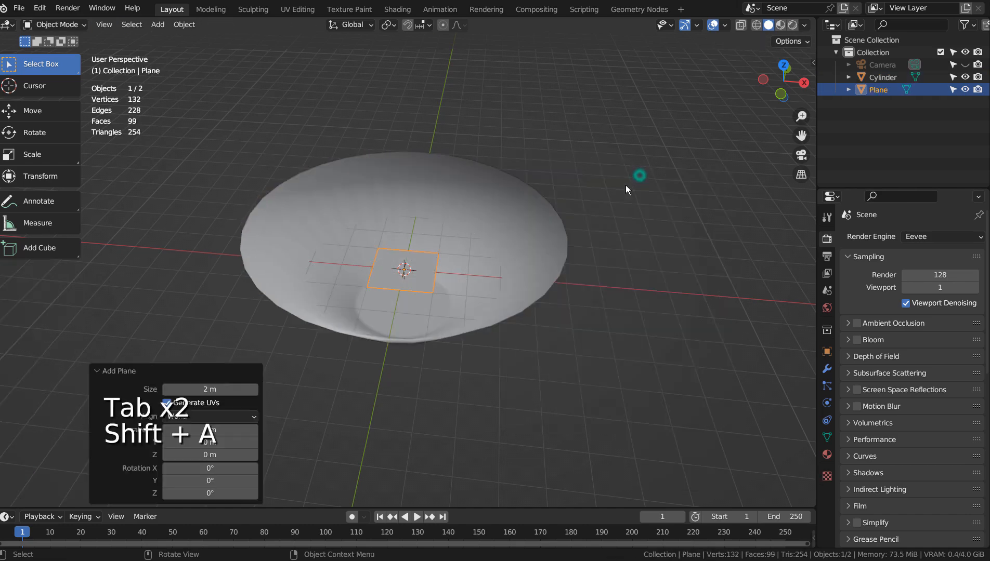
key(s)
click(365, 50)
Step: Move the plane down along Z by about 1.65 m and another 0.05 m, just beneath the bowl's base
key(KP_0)
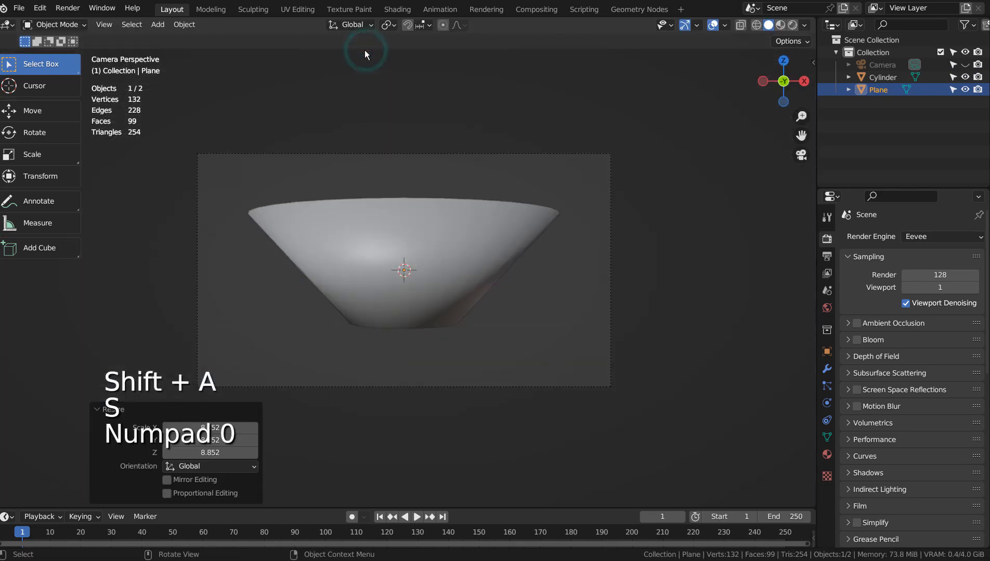
key(g)
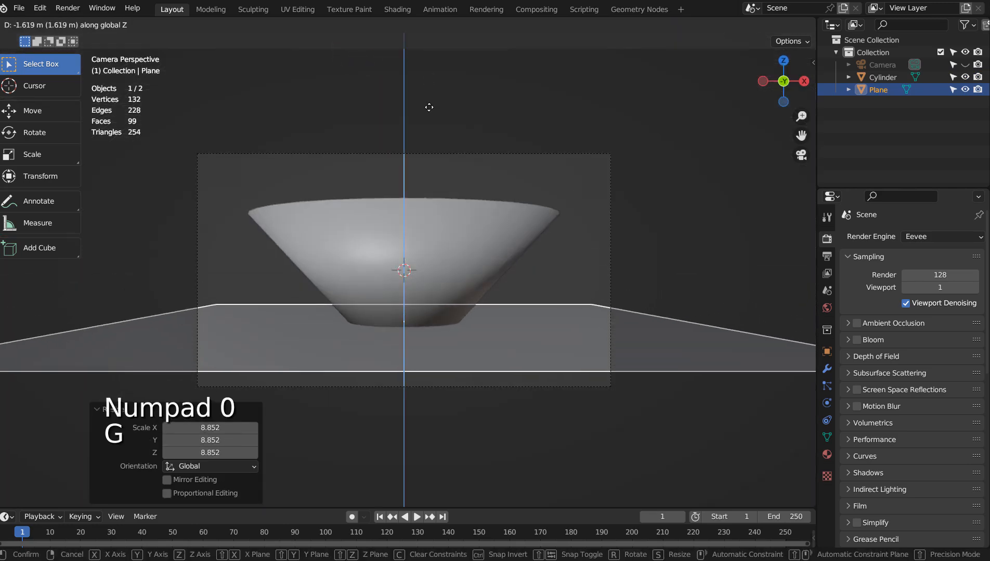
click(428, 107)
key(KP_3)
scroll(490, 379, up, 3)
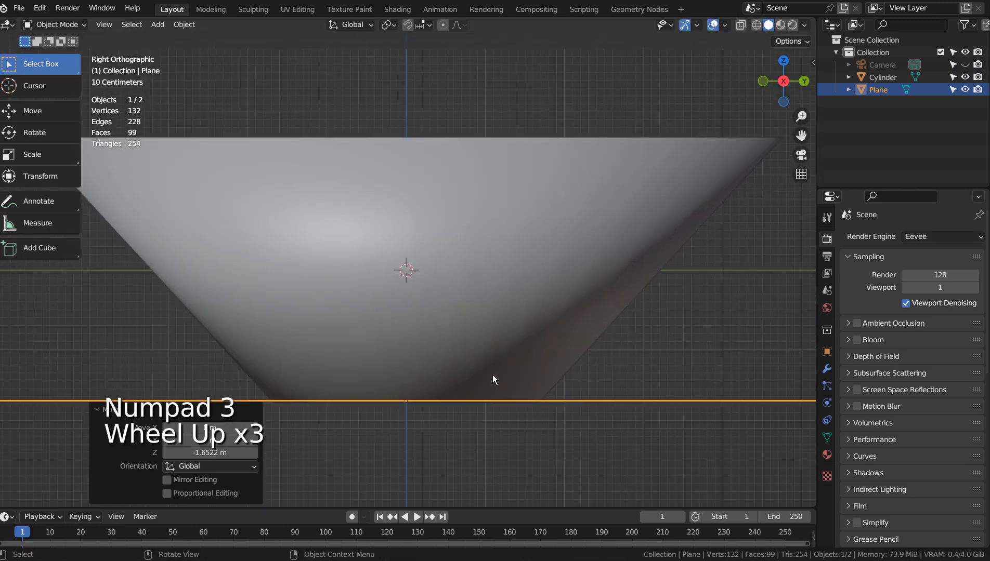
key(shift+z)
key(g)
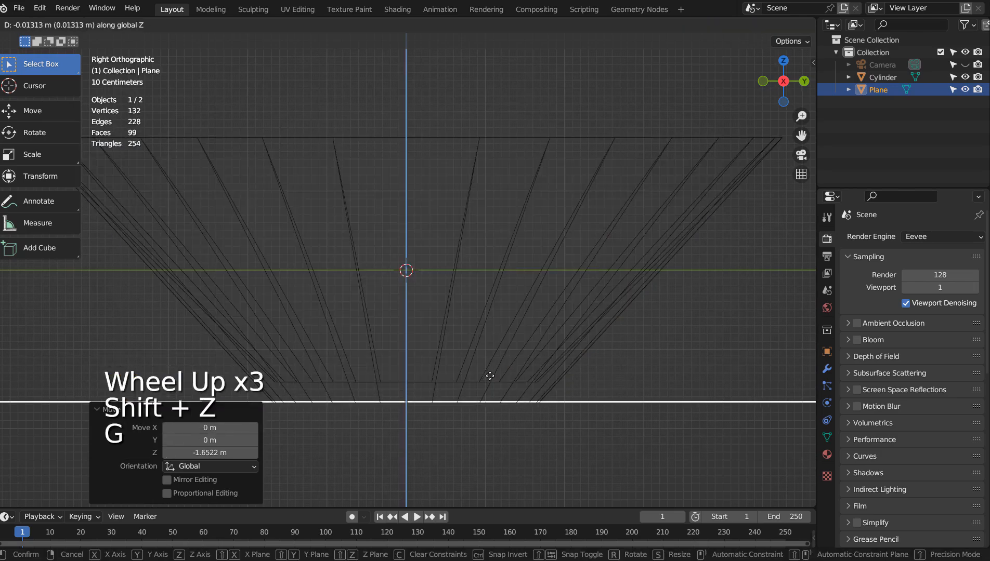
click(490, 378)
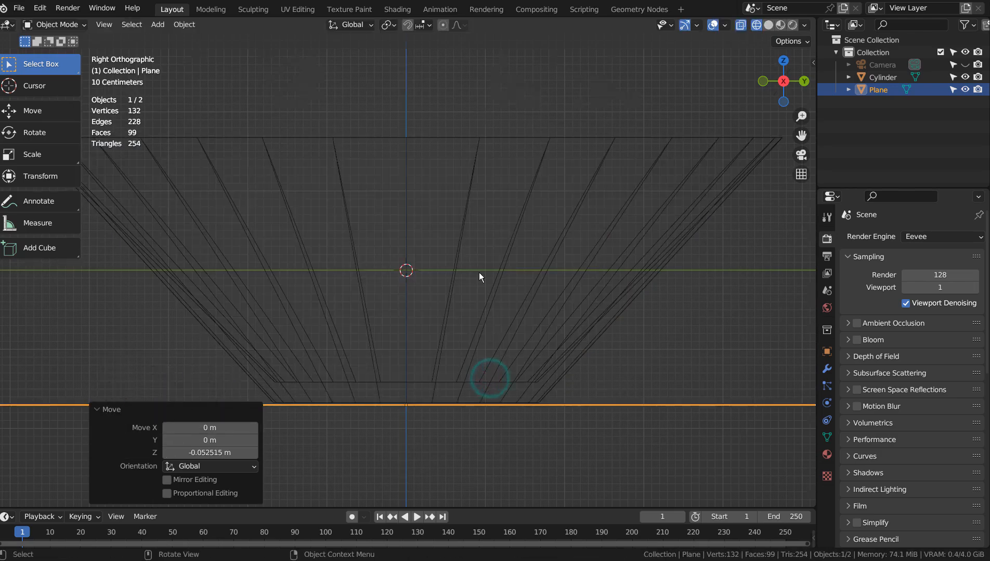
Step: Enlarge the floor plane so it extends well beyond the bowl on all sides
key(KP_0)
key(shift+z)
middle_drag(519, 237, 497, 312)
click(647, 227)
key(s)
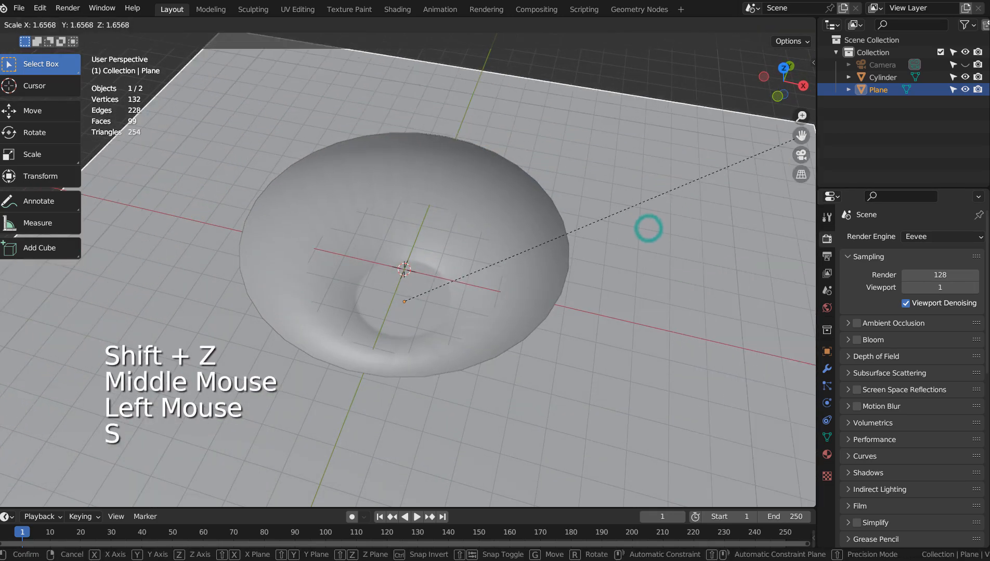
click(157, 45)
Step: Align the camera to an angled view from above and back it away until the whole bowl fits the frame
mouse_move(572, 264)
middle_down()
mouse_move(583, 241)
mouse_move(576, 261)
middle_up()
key(ctrl+alt+KP_0)
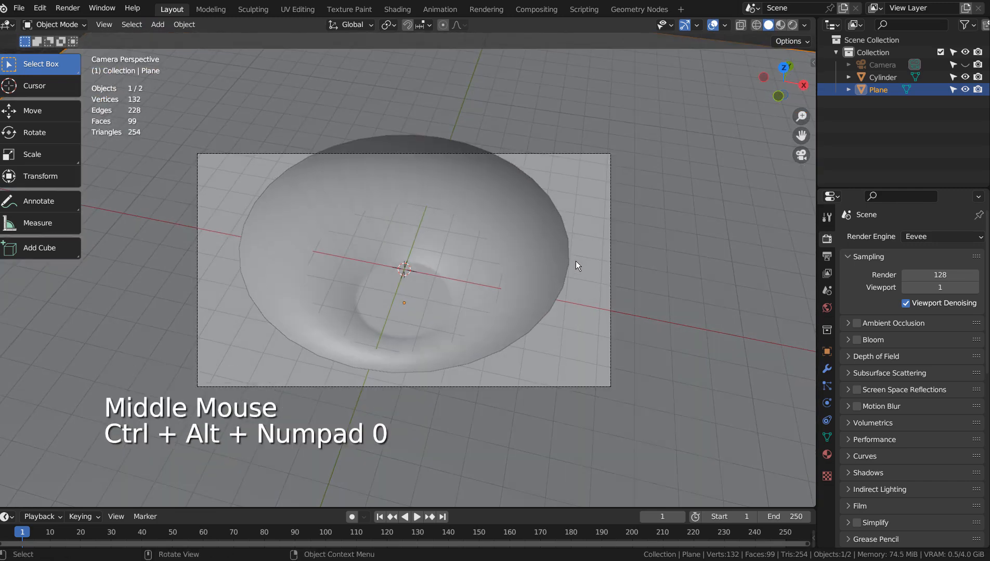
key(shift+grave)
key(s)
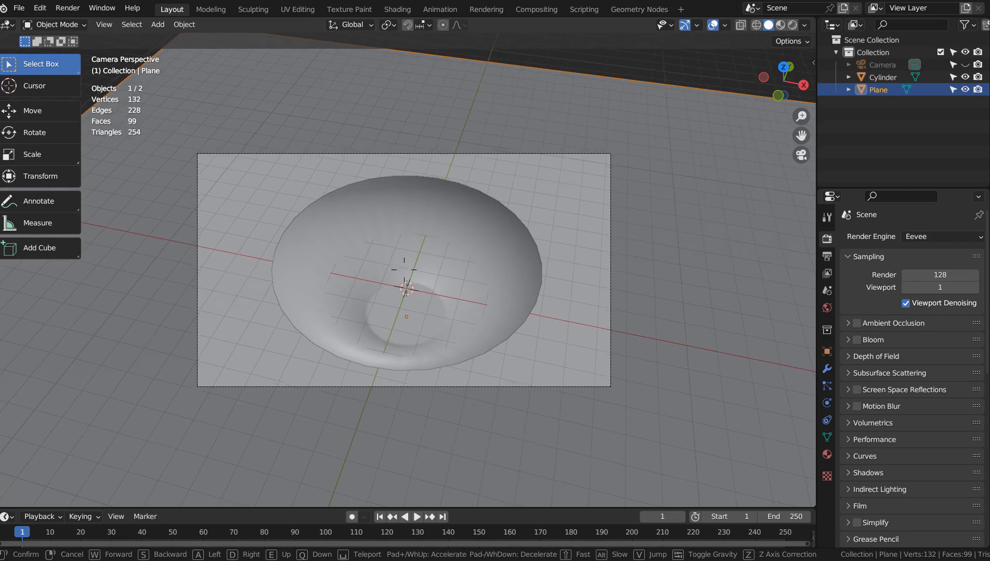
click(575, 257)
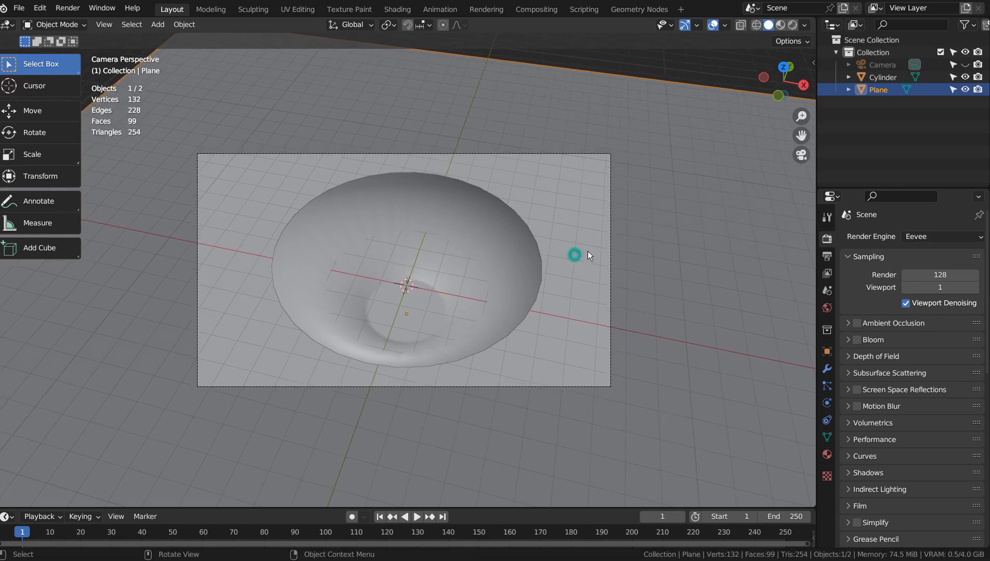
click(503, 237)
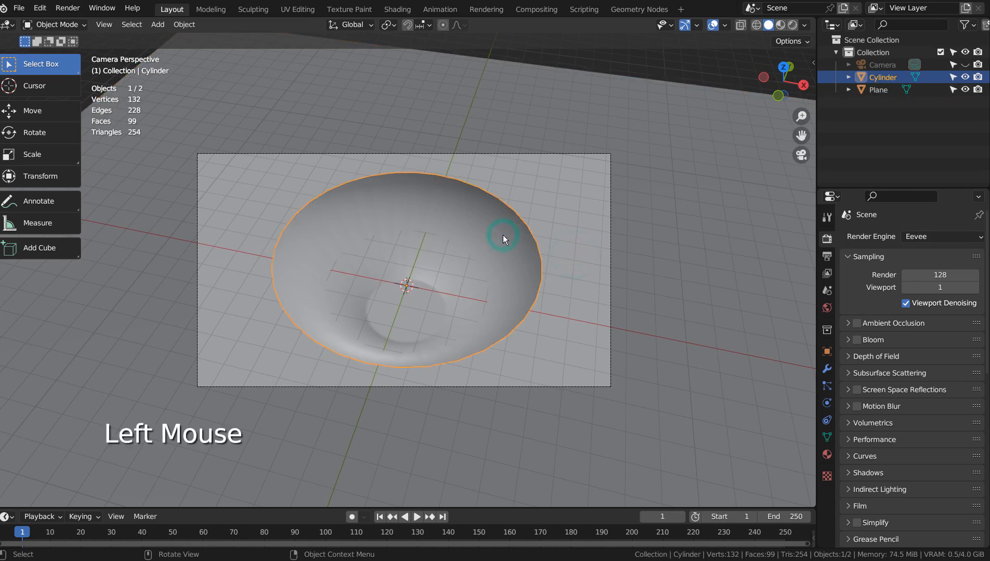
key(ctrl+3)
key(ctrl+z)
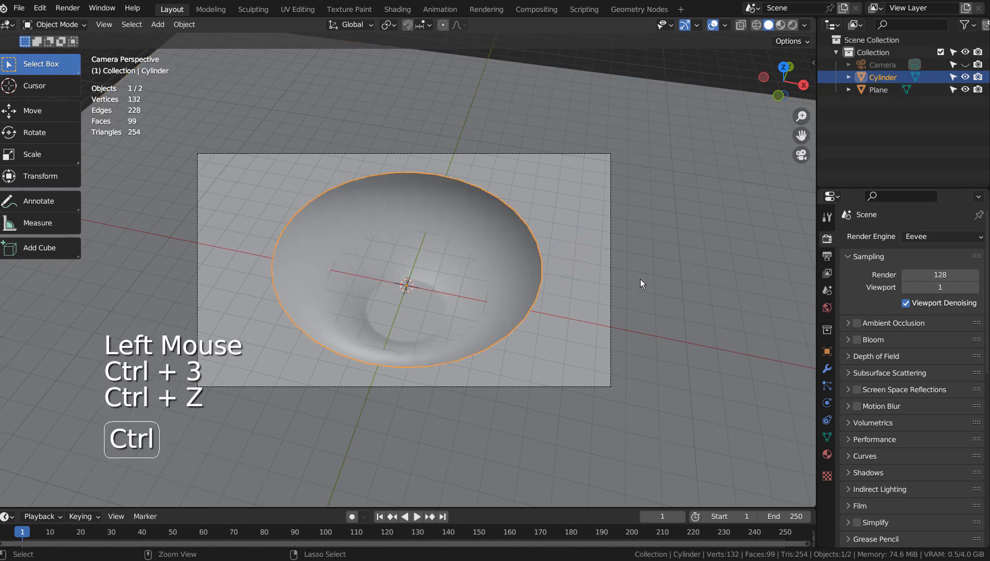
Step: Apply smooth shading to the bowl again
right_click(452, 224)
click(452, 225)
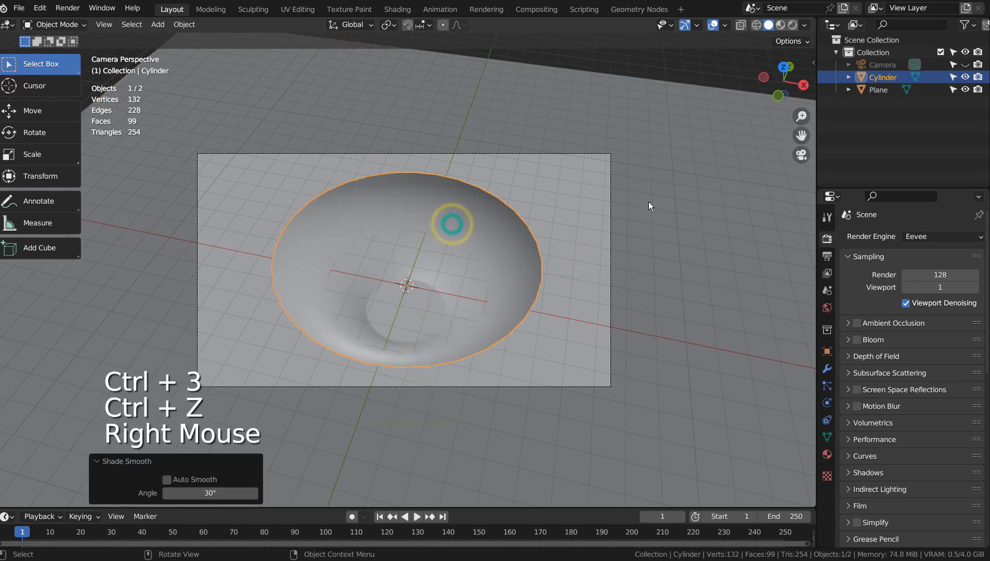
Step: Show the scene in rendered shading with the Workbench engine and render the camera view
click(792, 25)
click(928, 236)
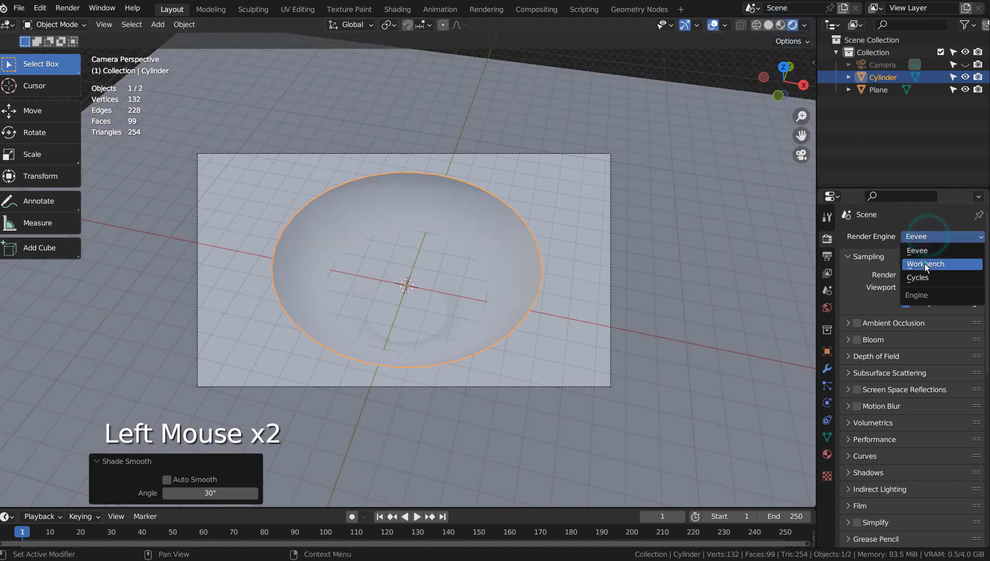
click(929, 264)
click(631, 44)
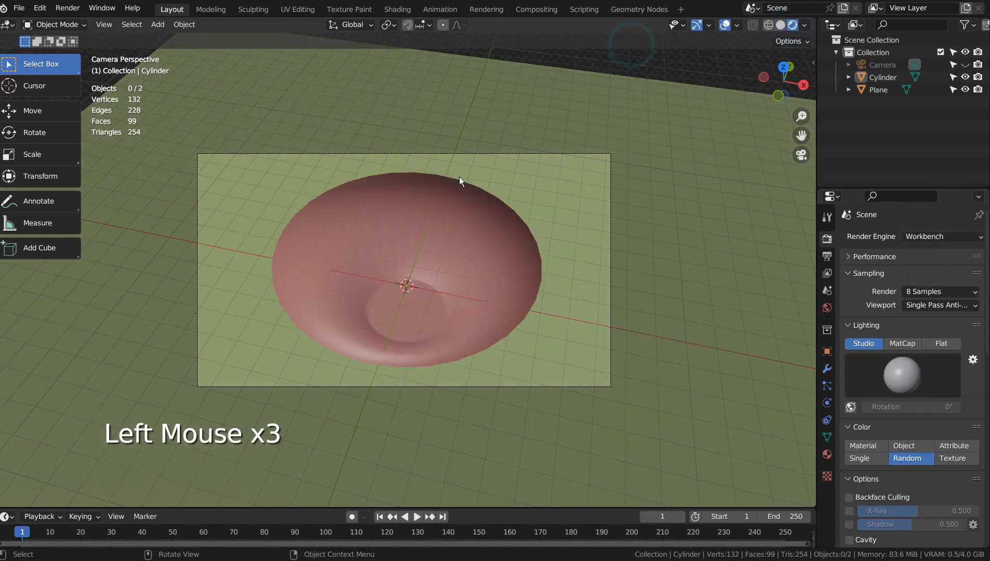
key(F12)
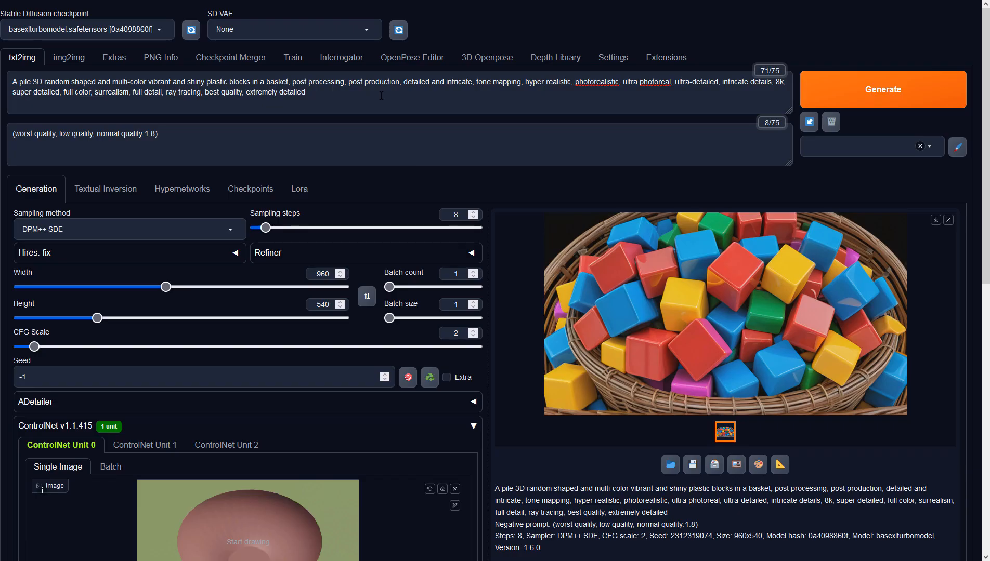
Step: Switch to the Stable Diffusion web UI and examine the txt2img prompt, negative prompt, width and height
click(381, 95)
click(364, 138)
click(322, 274)
click(323, 304)
click(532, 490)
Step: Configure ControlNet Unit 0 for Depth with preprocessor none and the sai_xl_depth_256lora model
scroll(533, 484, down, 1)
scroll(532, 484, down, 9)
click(119, 192)
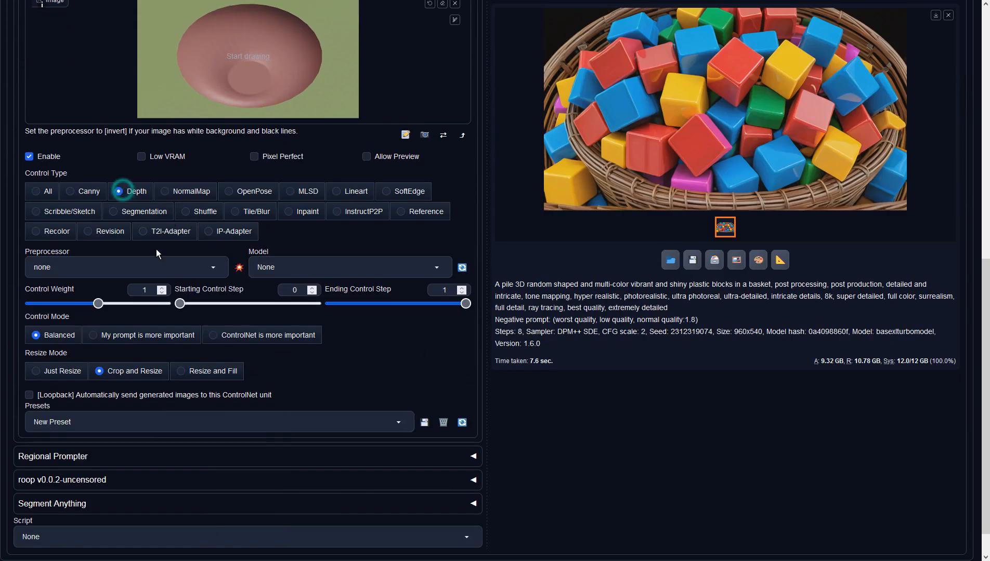
click(214, 267)
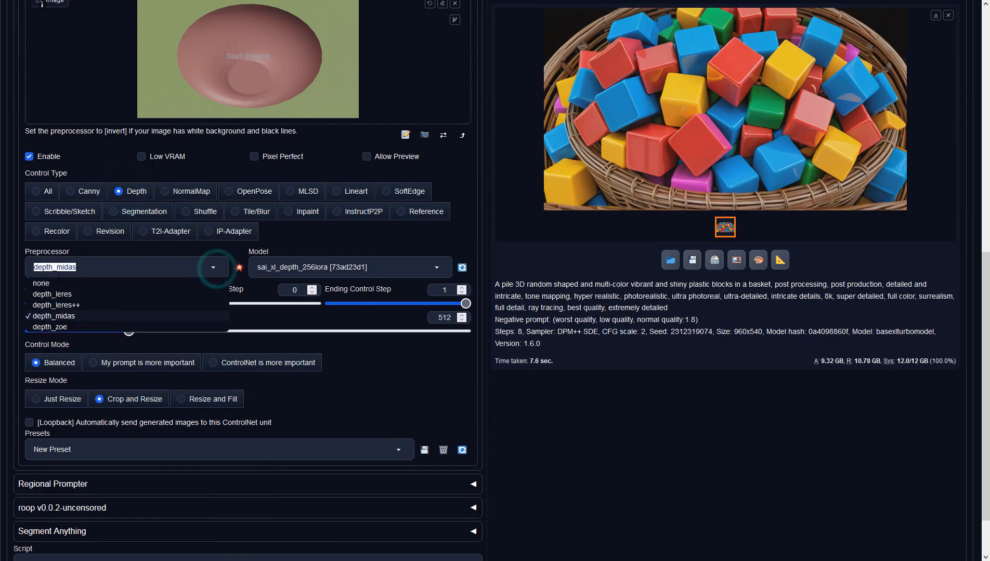
click(52, 283)
click(324, 266)
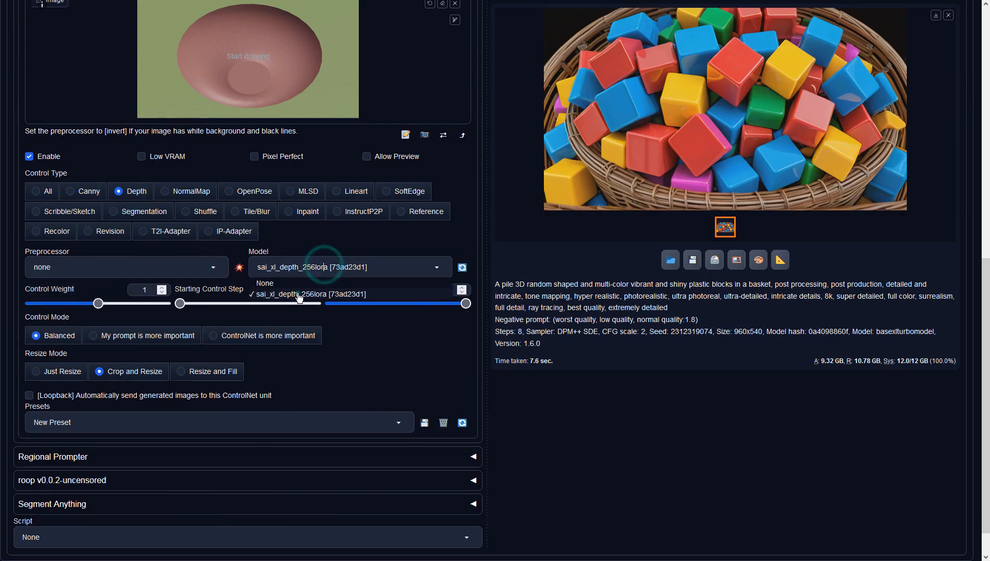
click(298, 294)
Step: Generate the txt2img image with the depth ControlNet and inspect the result enlarged
scroll(574, 312, up, 9)
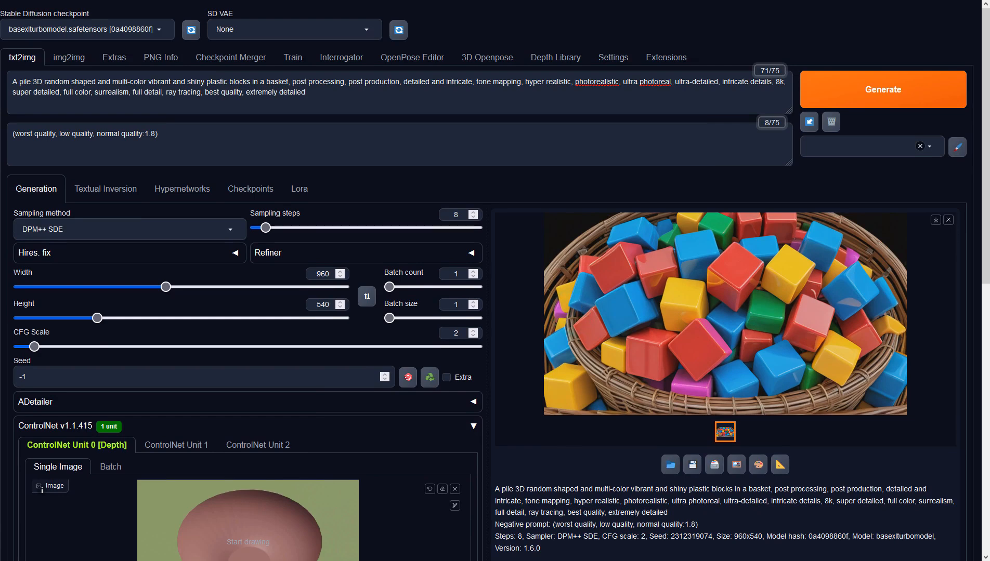
click(907, 89)
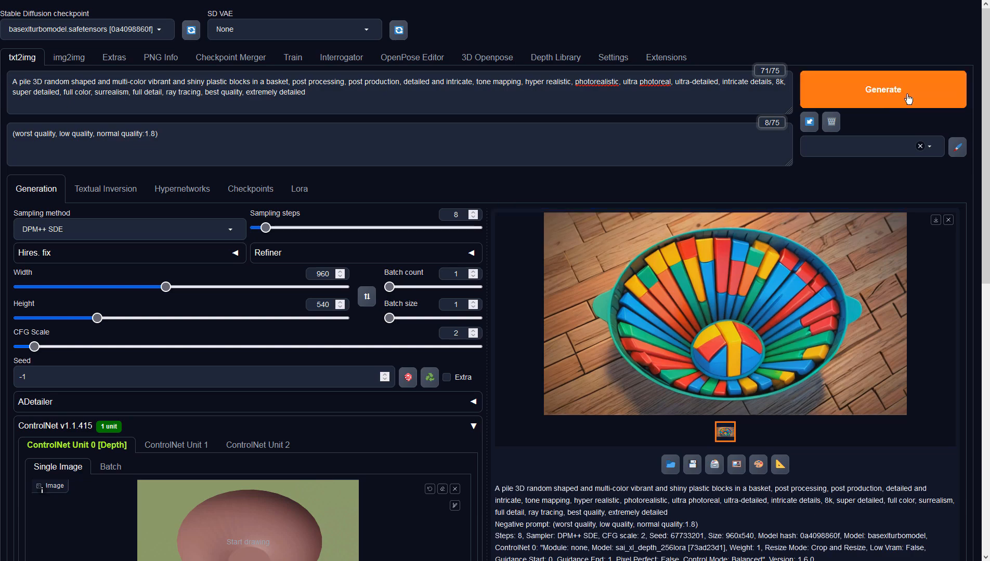
click(748, 339)
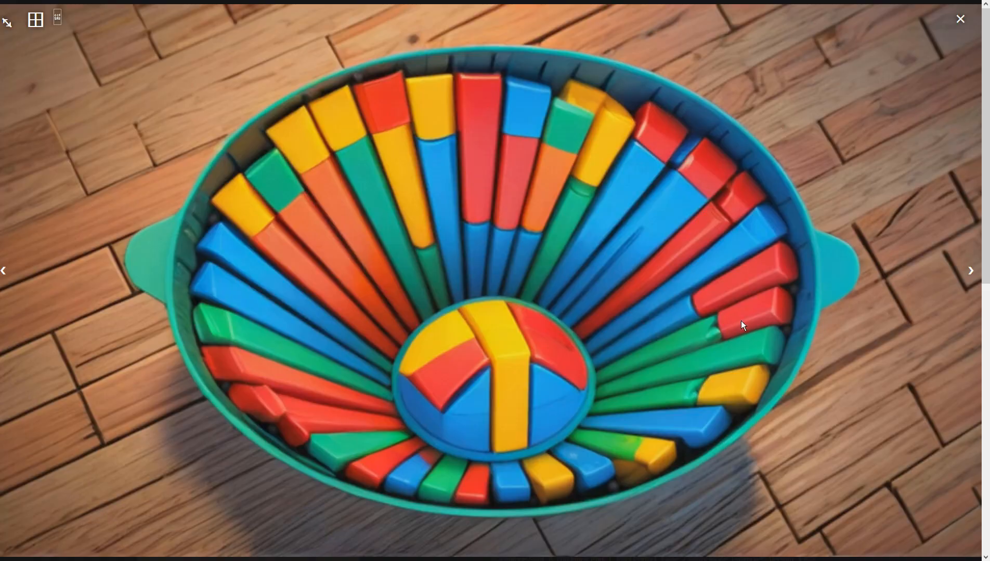
click(742, 326)
Step: Send the generated image to img2img and set the sampling method to DPM++ SDE with a CFG scale of 2
click(737, 464)
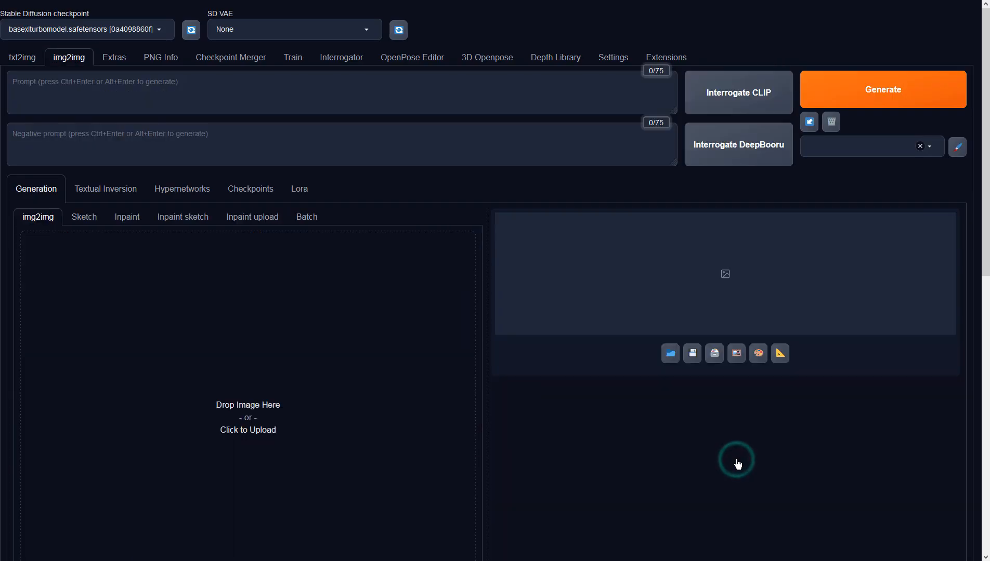
scroll(738, 464, down, 6)
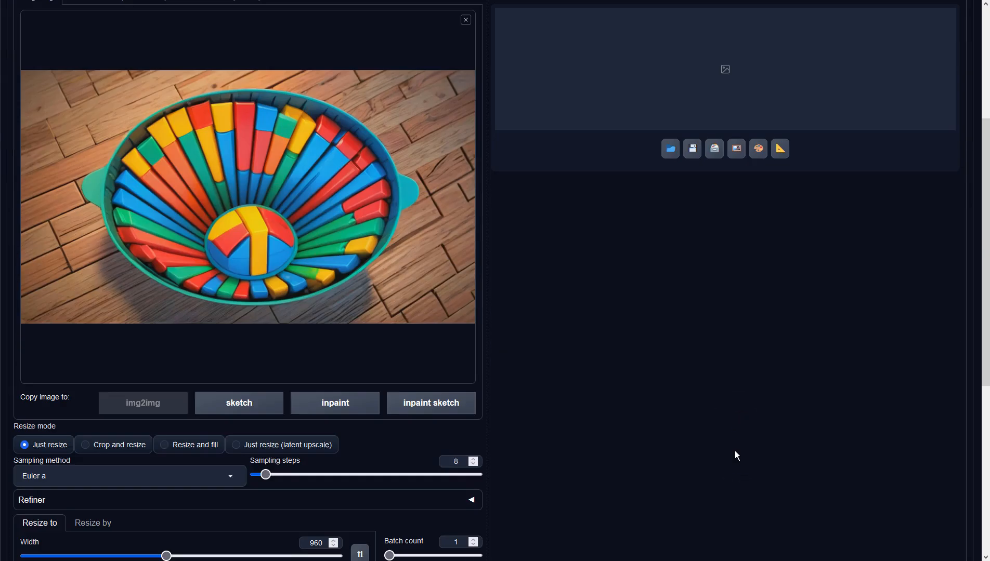
click(151, 388)
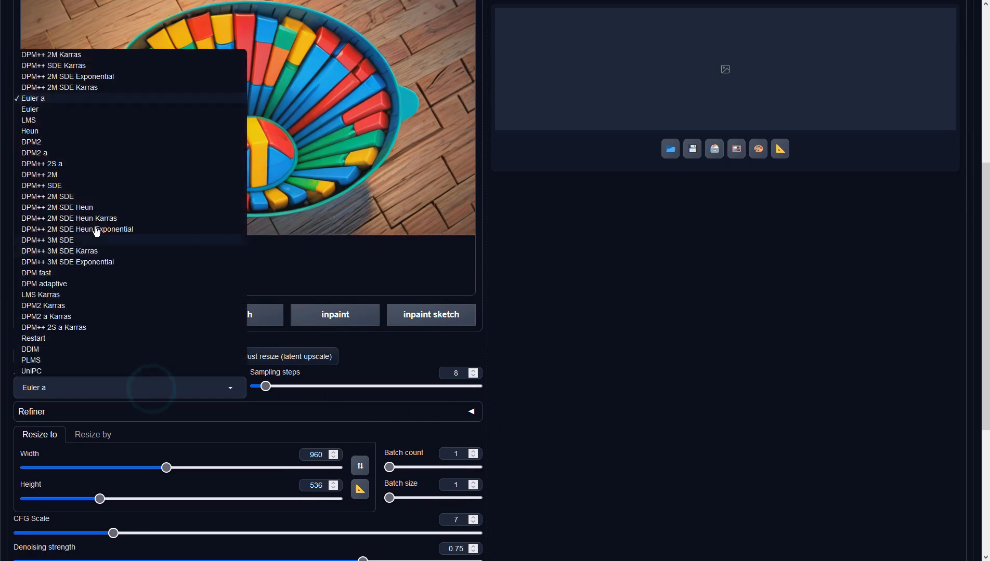
click(67, 186)
click(450, 520)
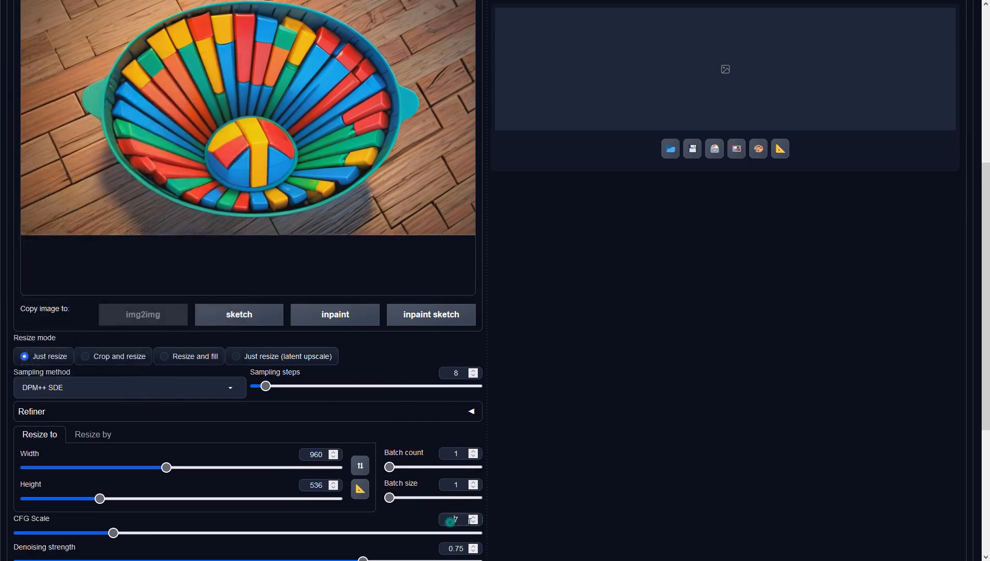
click(542, 471)
Step: Generate the img2img image, then reuse the result as the img2img source for a second generation
scroll(548, 463, up, 6)
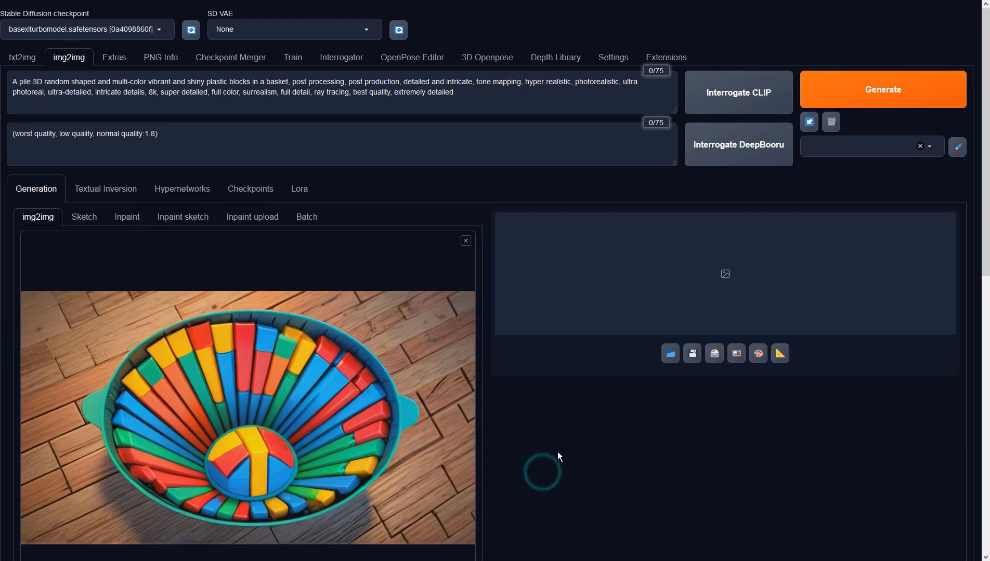
click(872, 96)
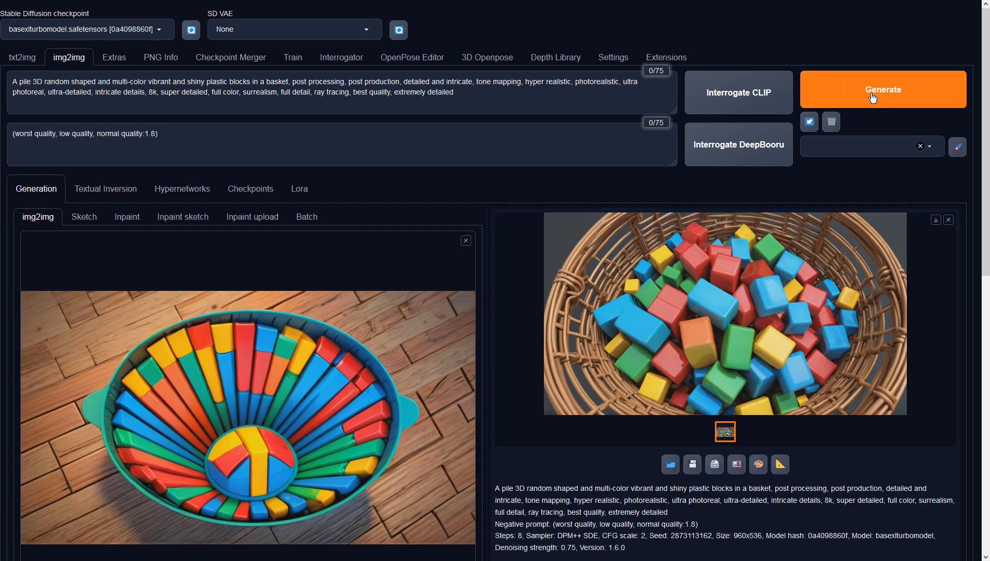
click(733, 463)
click(842, 97)
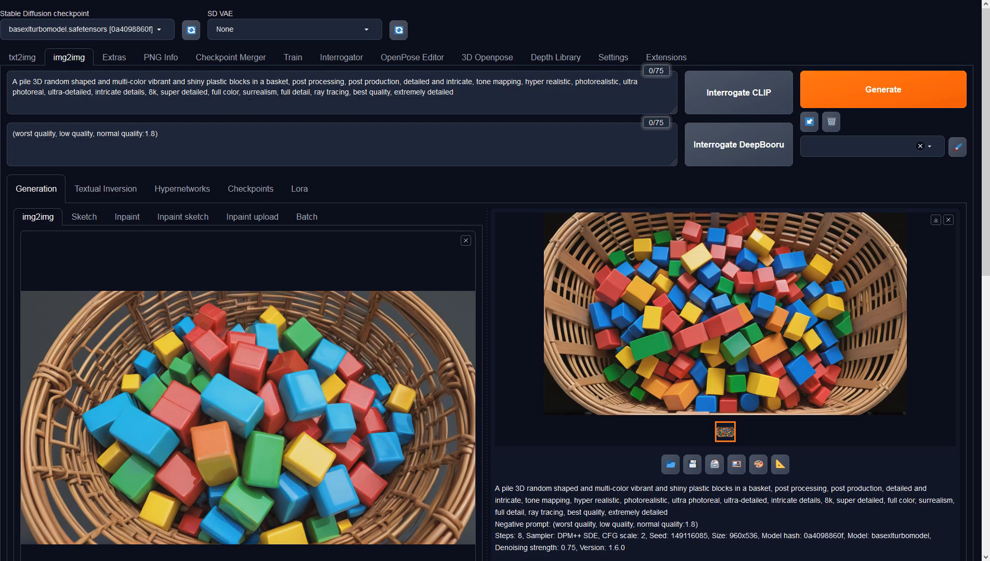
Step: Add "wooden floor" after "in a basket" in the prompt and regenerate using the latest result as the img2img source
click(288, 82)
text(wooden floor)
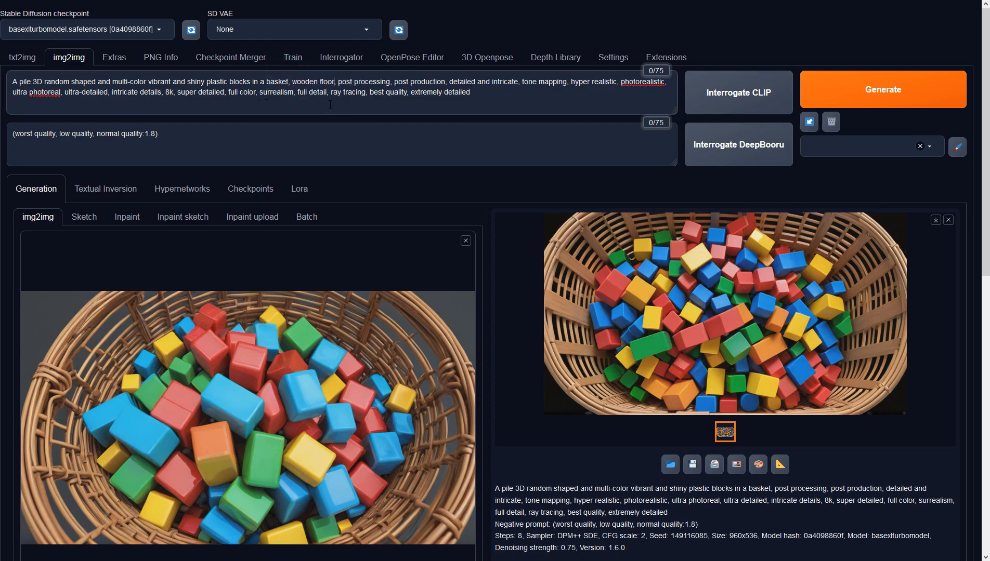
click(736, 464)
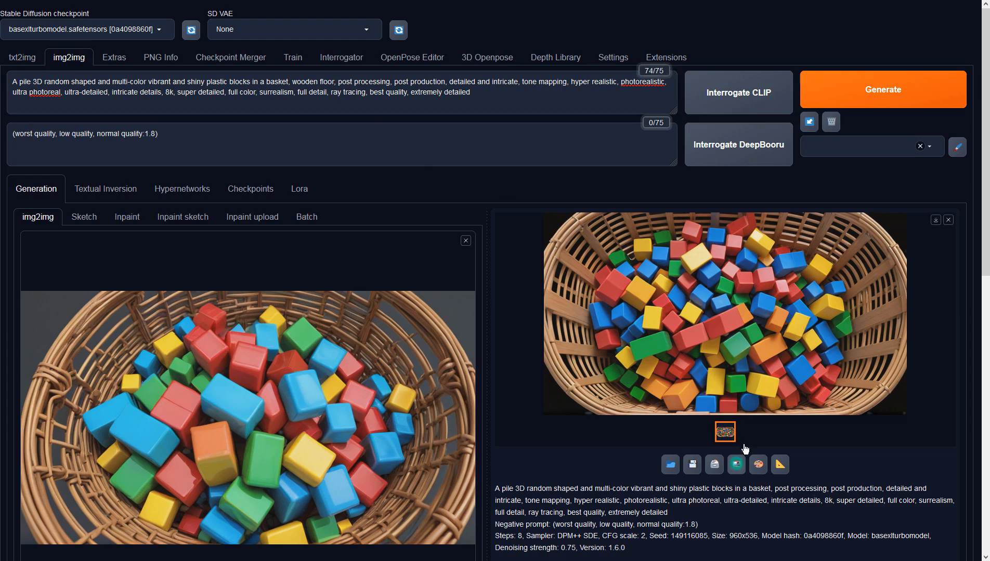
click(864, 103)
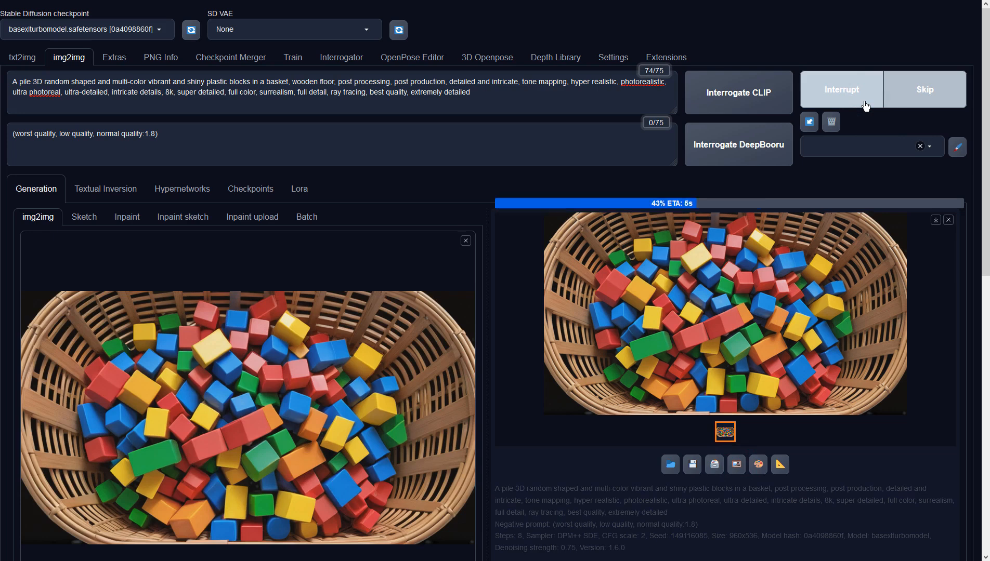
click(865, 106)
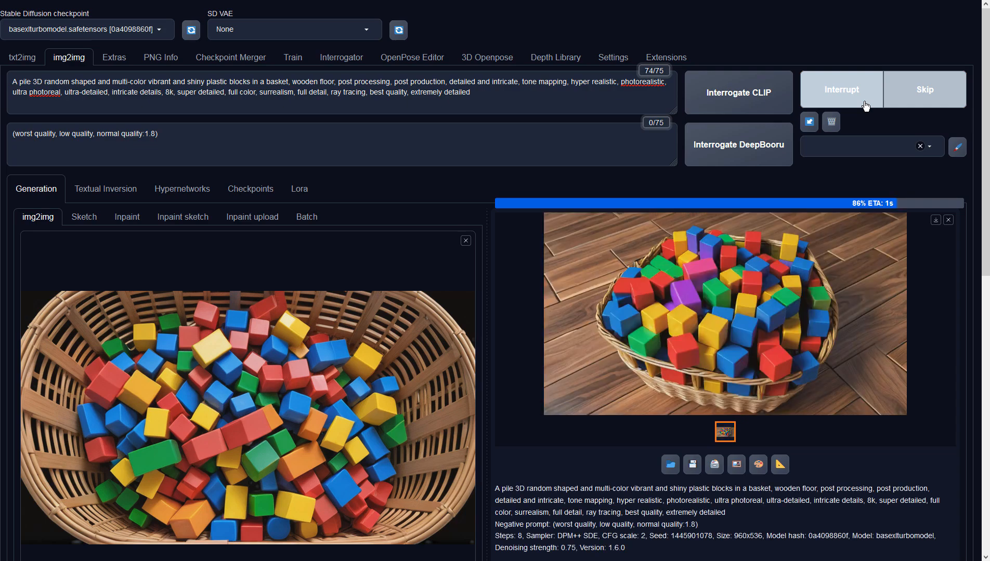
Step: Inspect the first wooden-floor result enlarged and use it as the img2img source for another generation
click(849, 372)
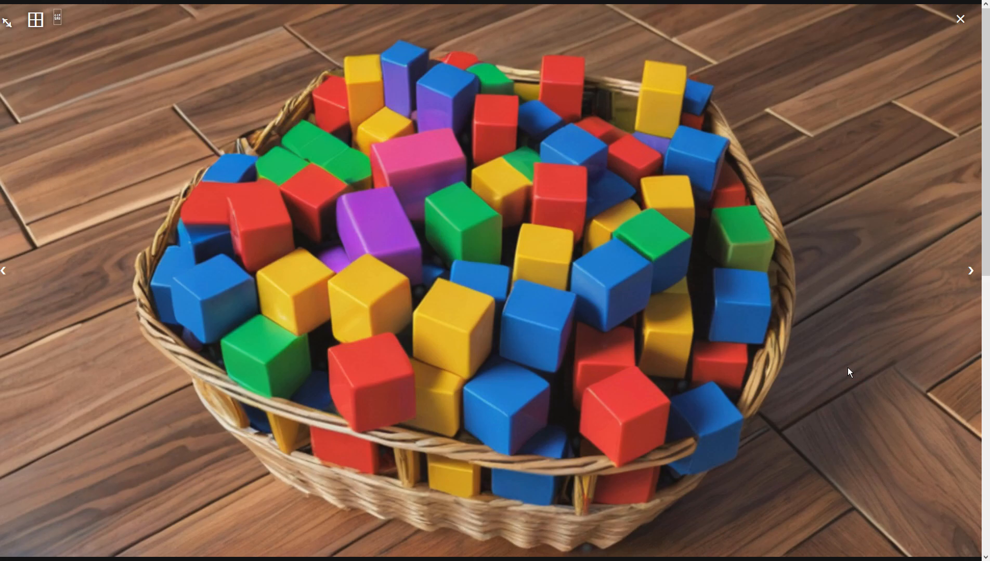
click(847, 368)
click(736, 465)
click(847, 89)
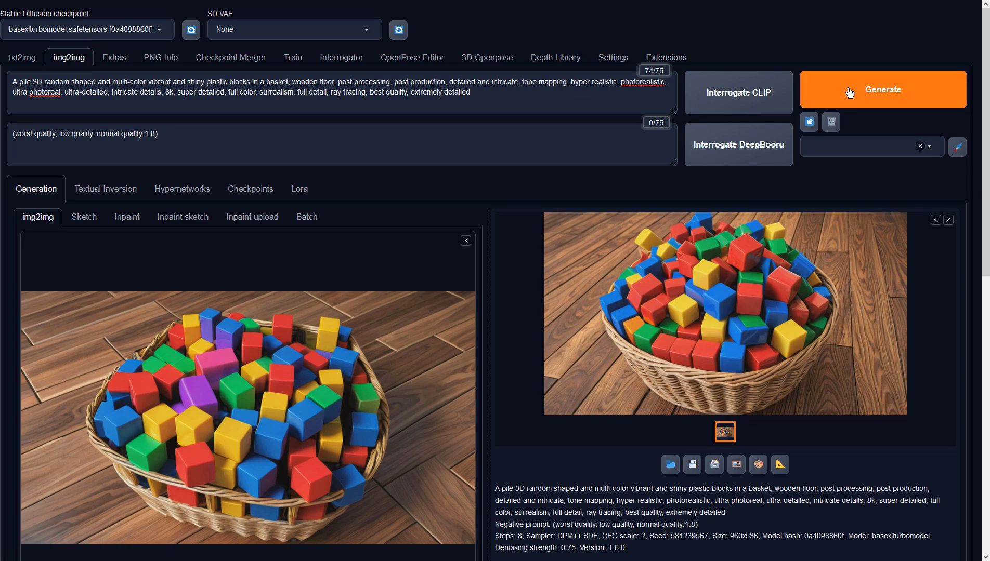
Step: Inspect the overfilled round basket result enlarged and use it as the img2img source for a new generation
click(746, 358)
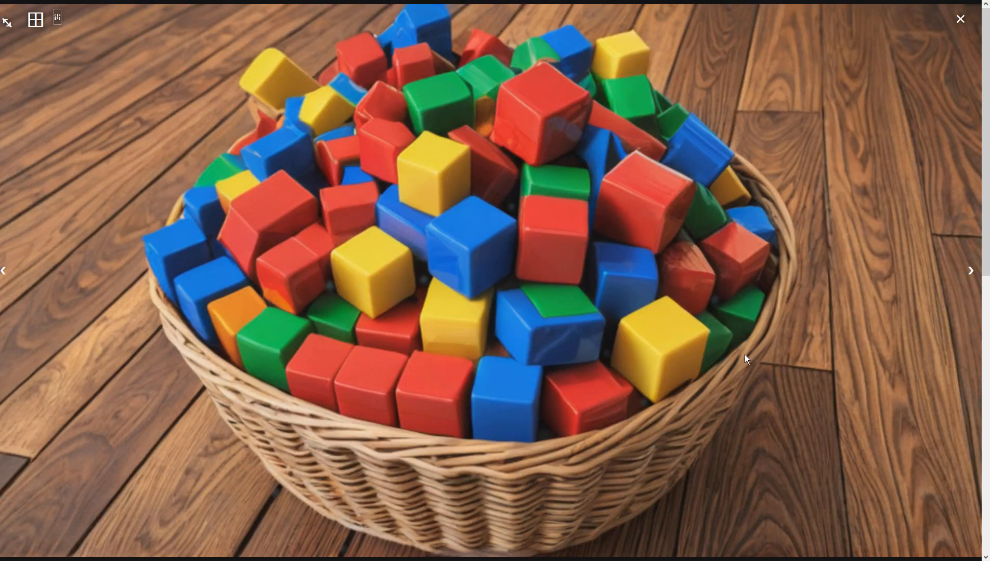
click(745, 359)
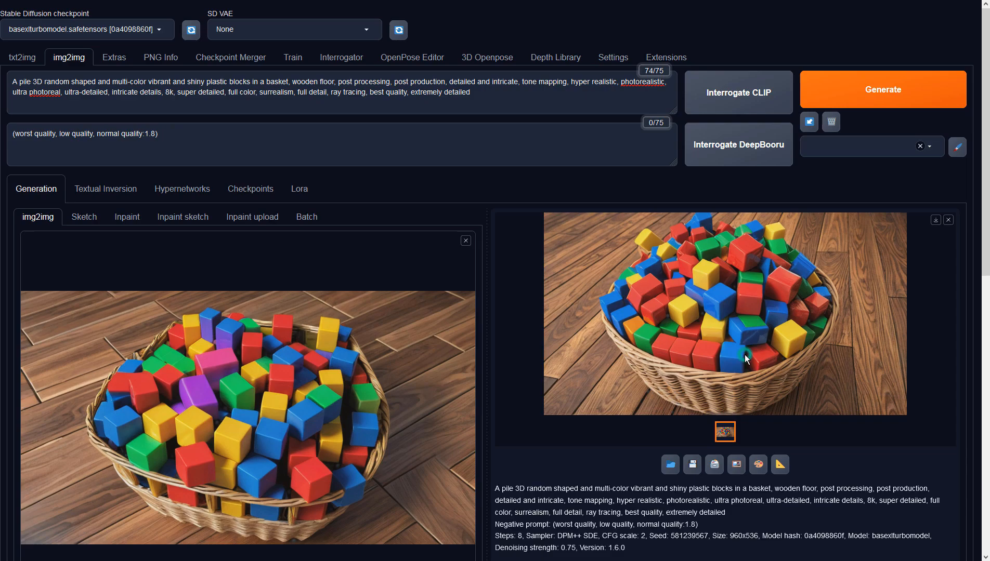
click(740, 470)
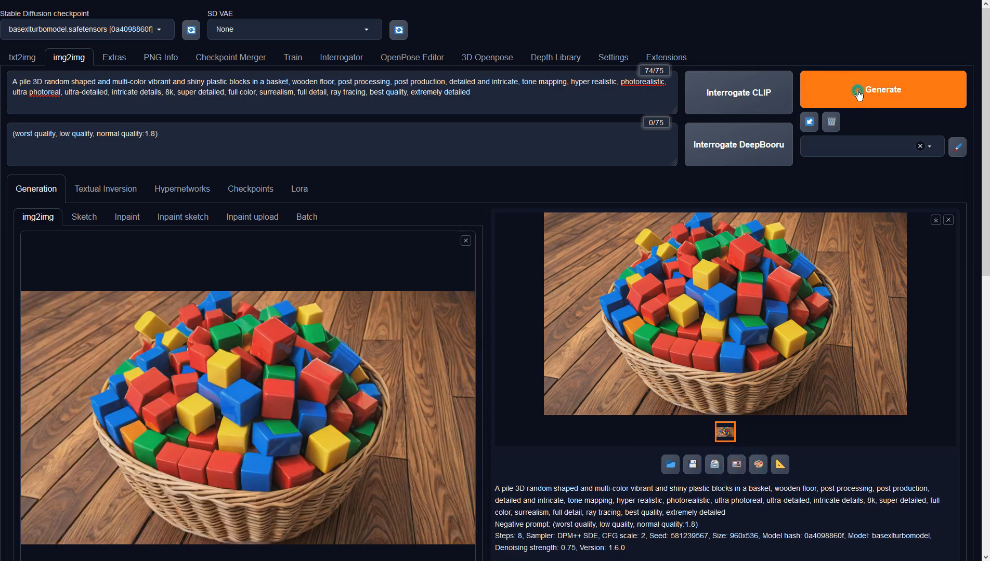
click(858, 96)
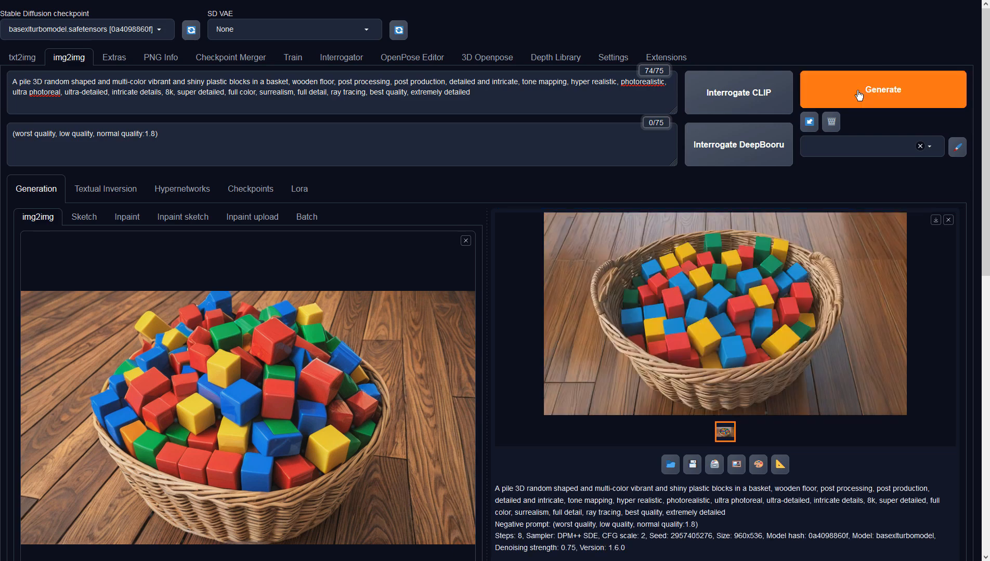
Step: Inspect the basket result with two handles enlarged and use it as the img2img source for a further generation
click(830, 295)
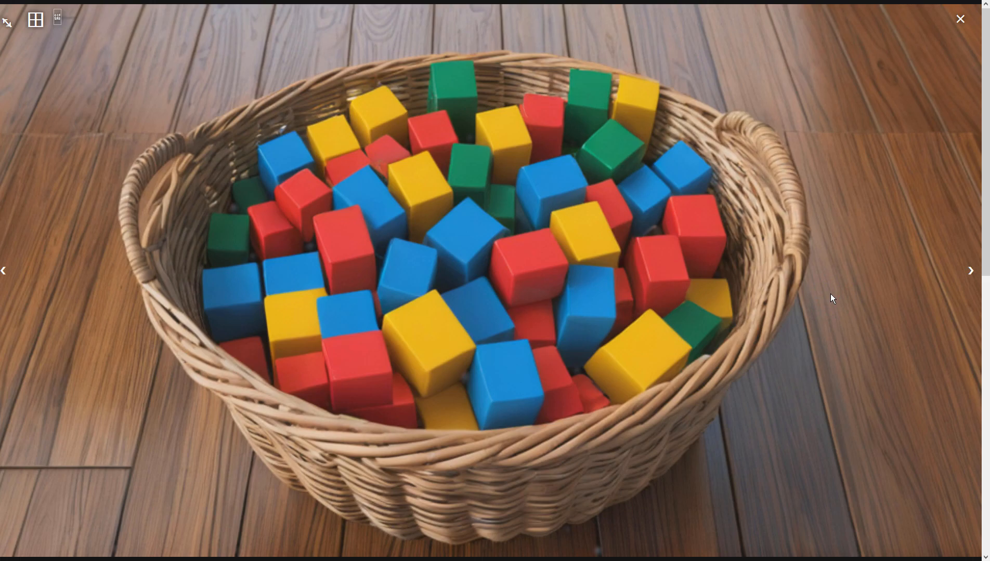
click(831, 295)
click(741, 461)
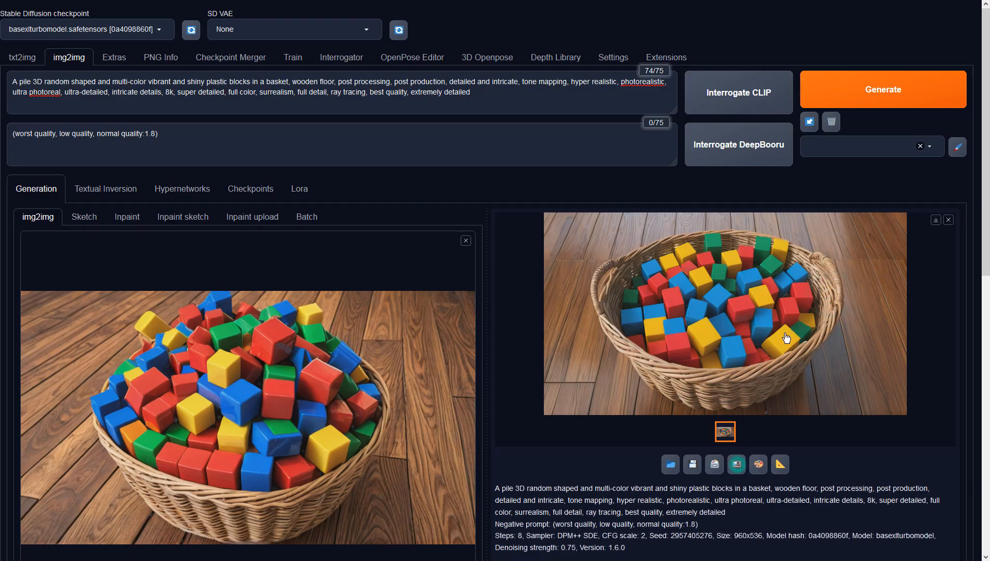
click(858, 91)
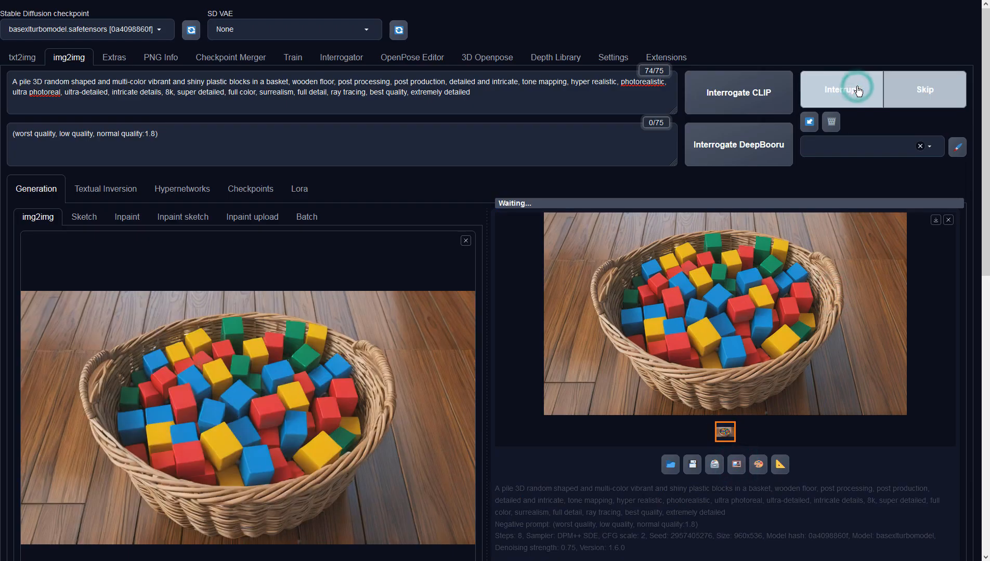